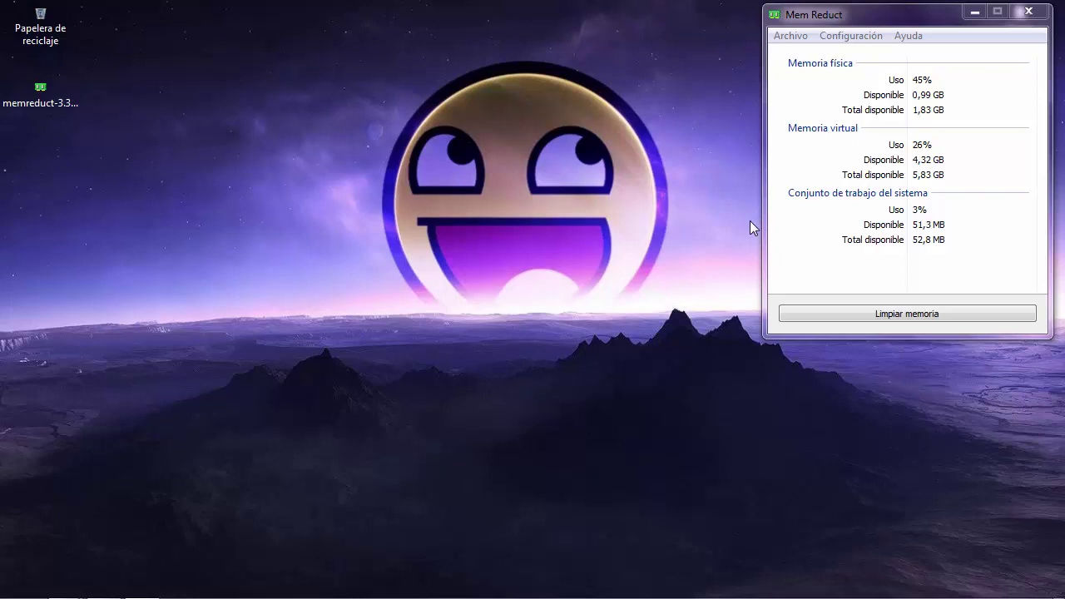
# Close the Mem Reduct window and switch to the Chrome window showing the Mem Reduct product page.
pyautogui.moveTo(887, 15); pyautogui.dragTo(487, 33)
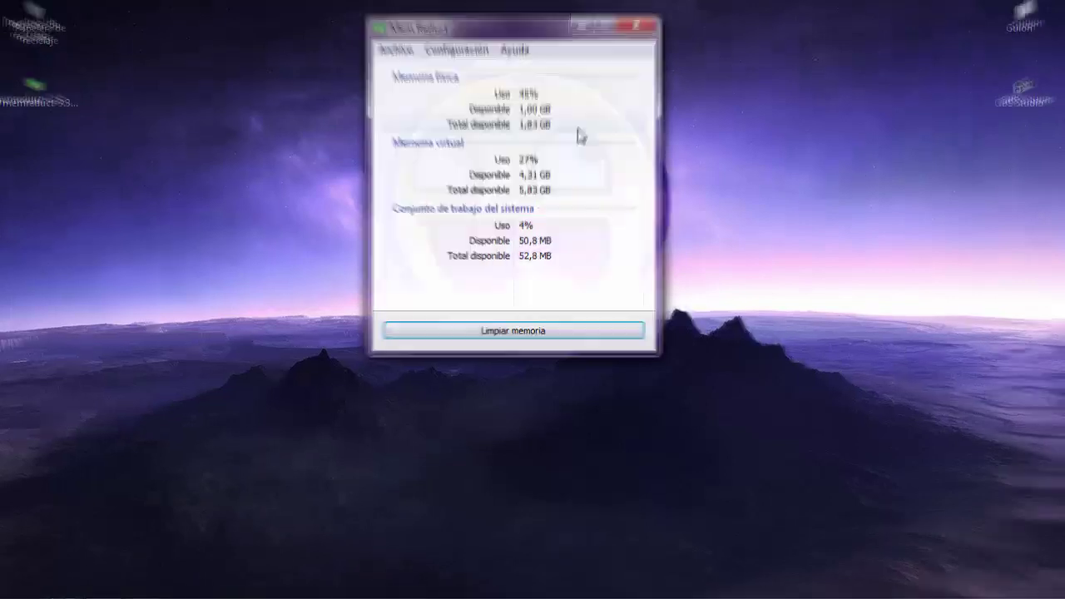
pyautogui.press('Escape')
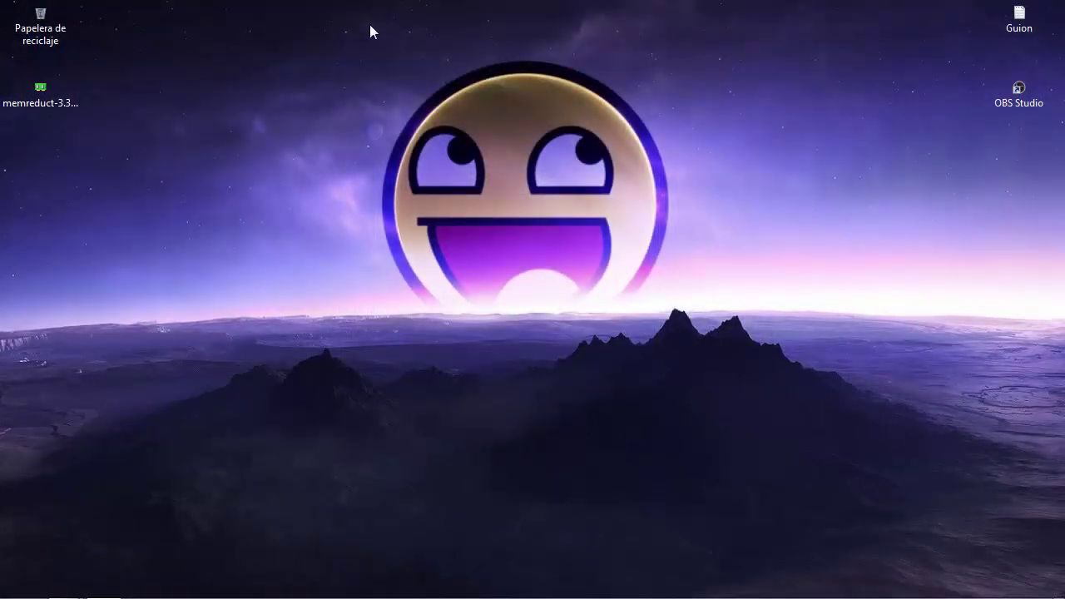
pyautogui.moveTo(369, 24); pyautogui.dragTo(618, 273)
pyautogui.moveTo(745, 383); pyautogui.dragTo(756, 369)
pyautogui.moveTo(66, 583)
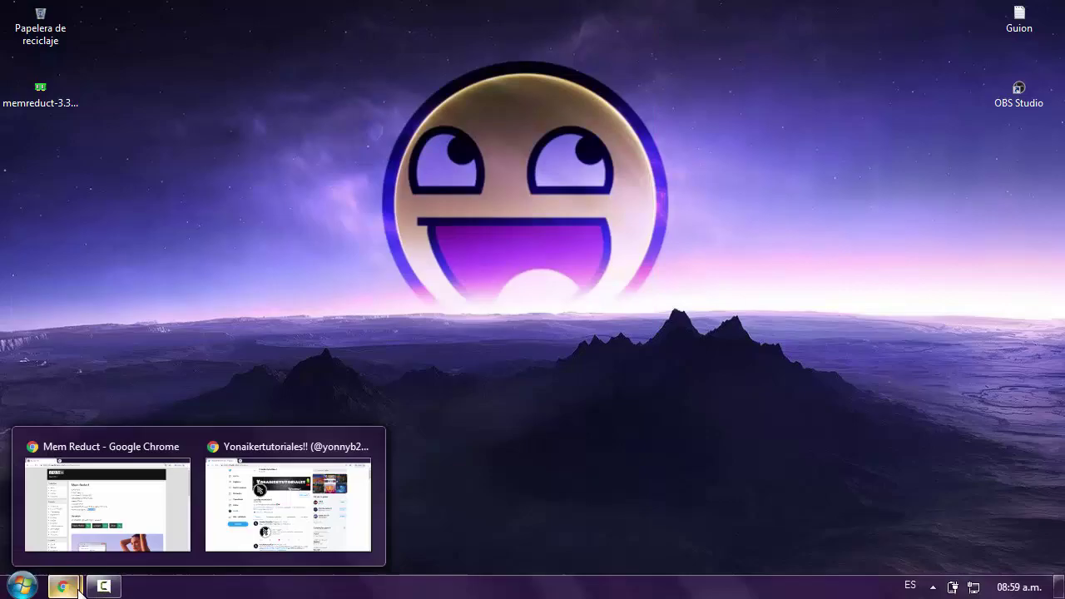
pyautogui.click(150, 529)
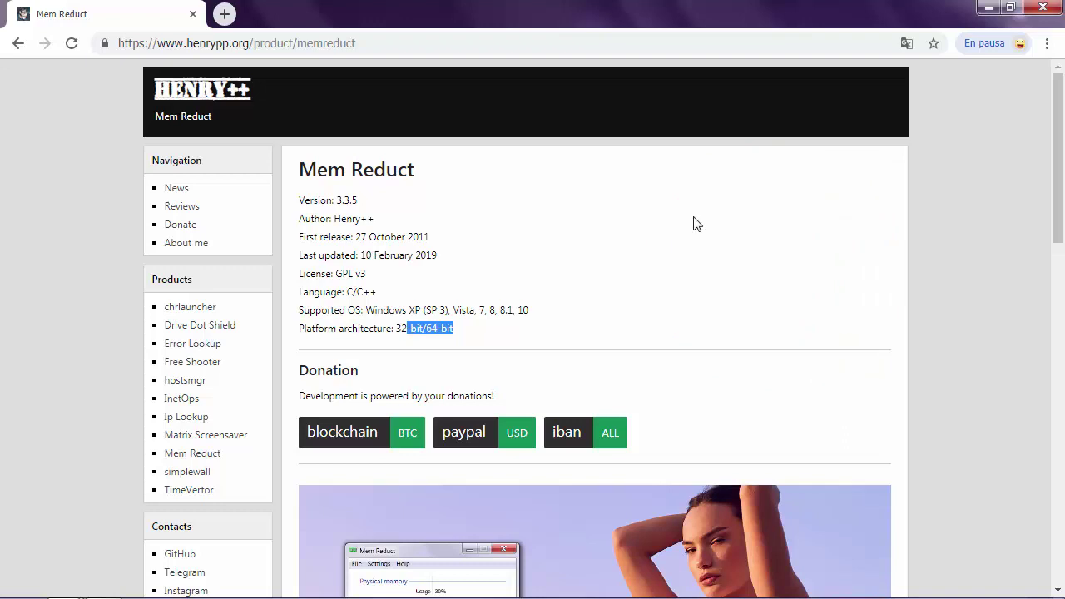
# Examine the product page's title, version, author, last update details and preview image.
pyautogui.click(696, 224)
pyautogui.moveTo(369, 208); pyautogui.dragTo(298, 201)
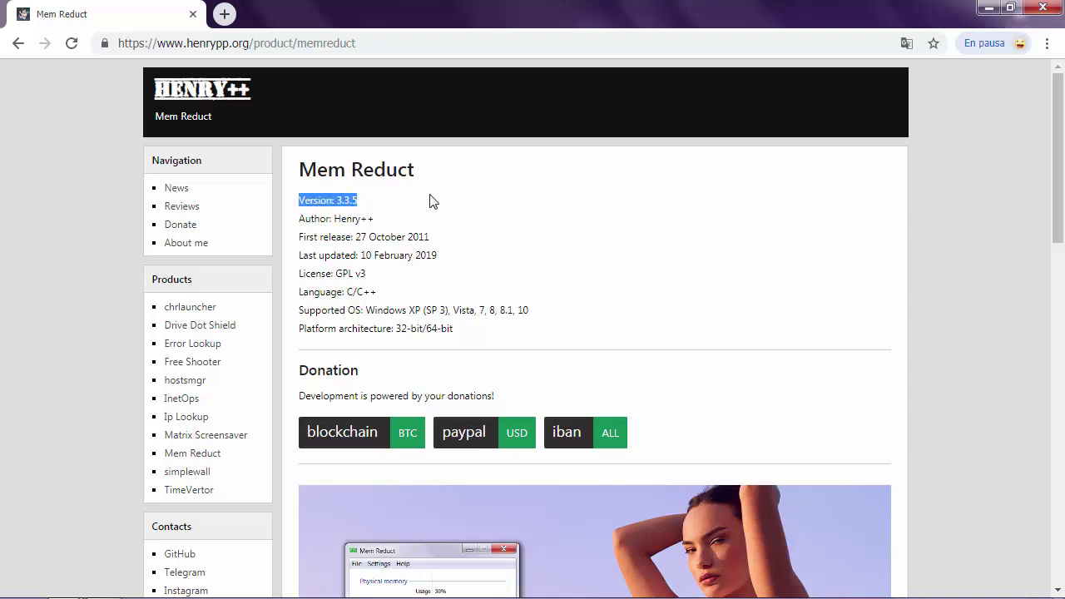
pyautogui.click(424, 197)
pyautogui.tripleClick(382, 163)
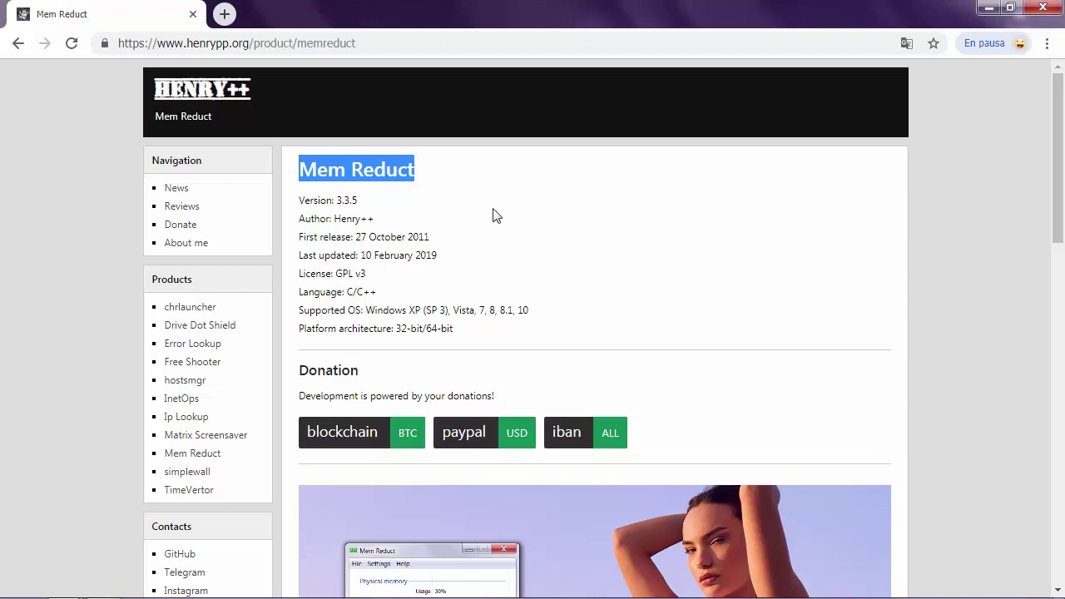
pyautogui.tripleClick(697, 234)
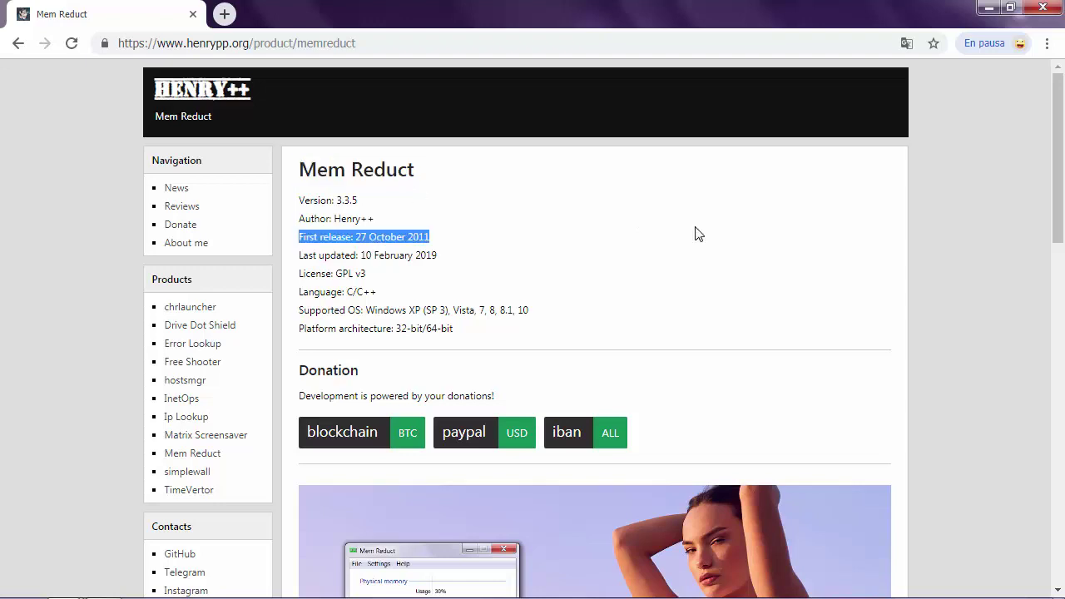
pyautogui.click(696, 232)
pyautogui.moveTo(300, 160); pyautogui.dragTo(475, 169)
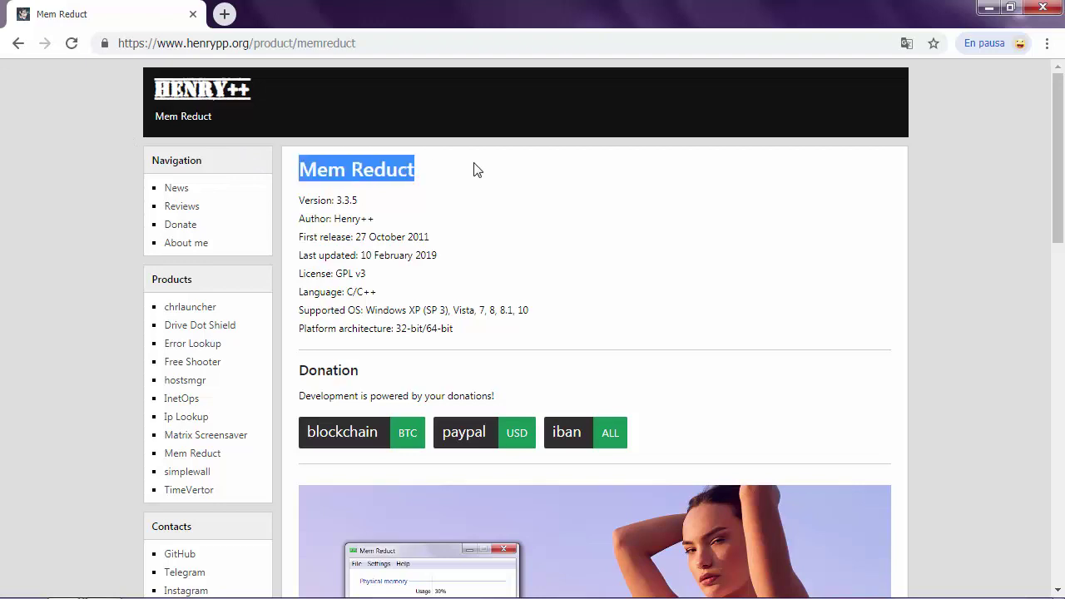
pyautogui.click(499, 172)
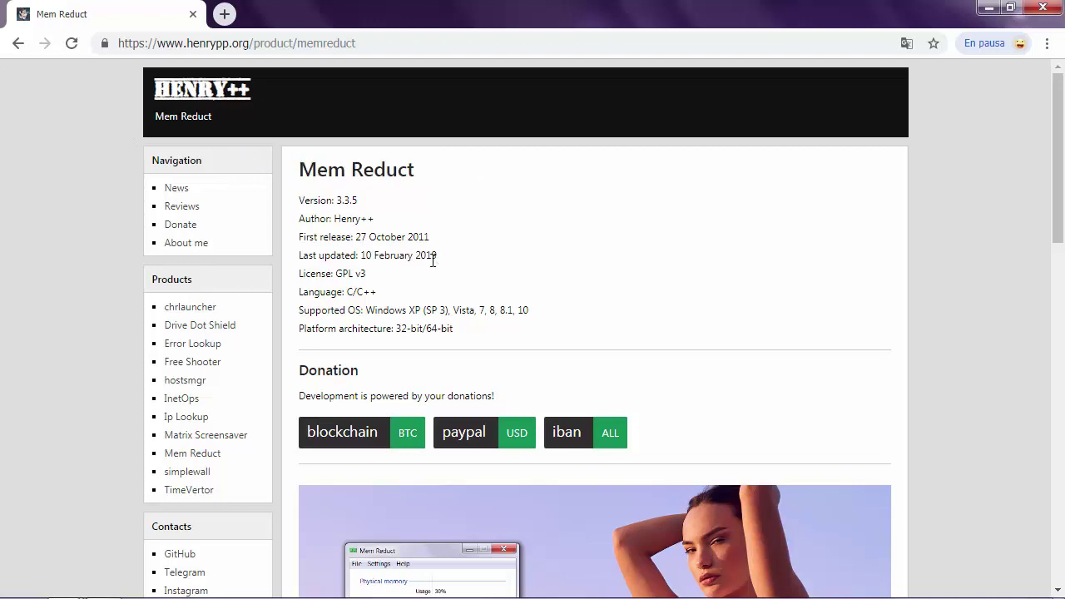
pyautogui.tripleClick(355, 197)
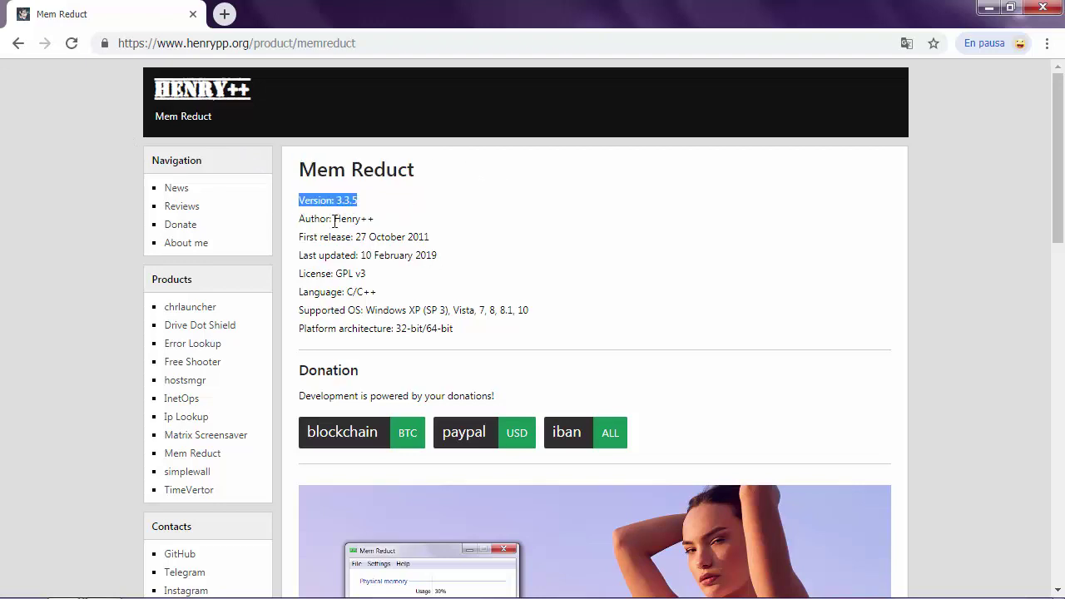
pyautogui.moveTo(336, 219); pyautogui.dragTo(374, 213)
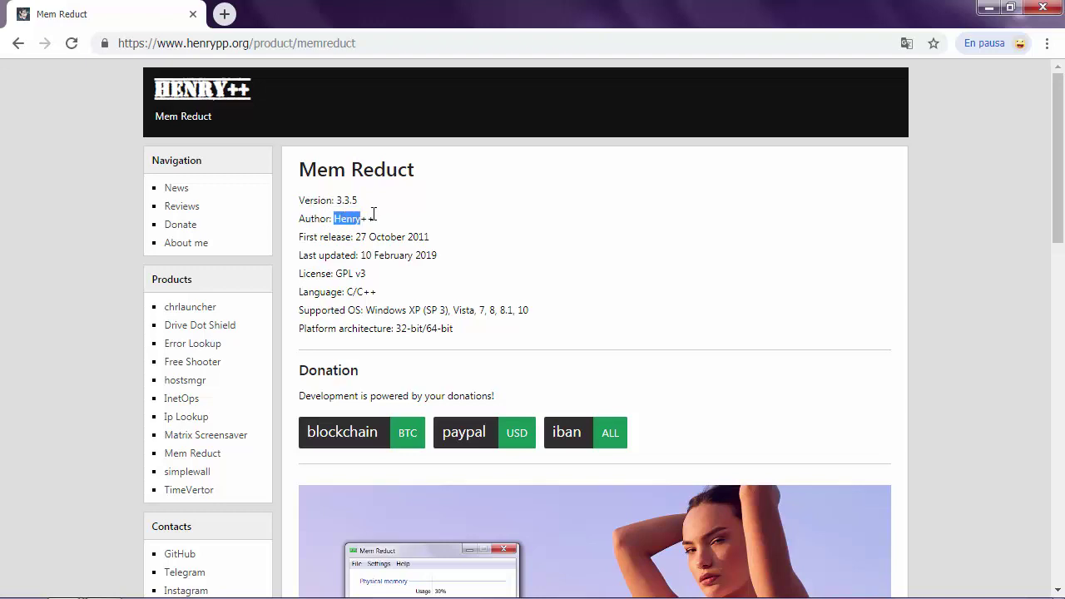
pyautogui.click(416, 233)
pyautogui.moveTo(370, 255); pyautogui.dragTo(298, 255)
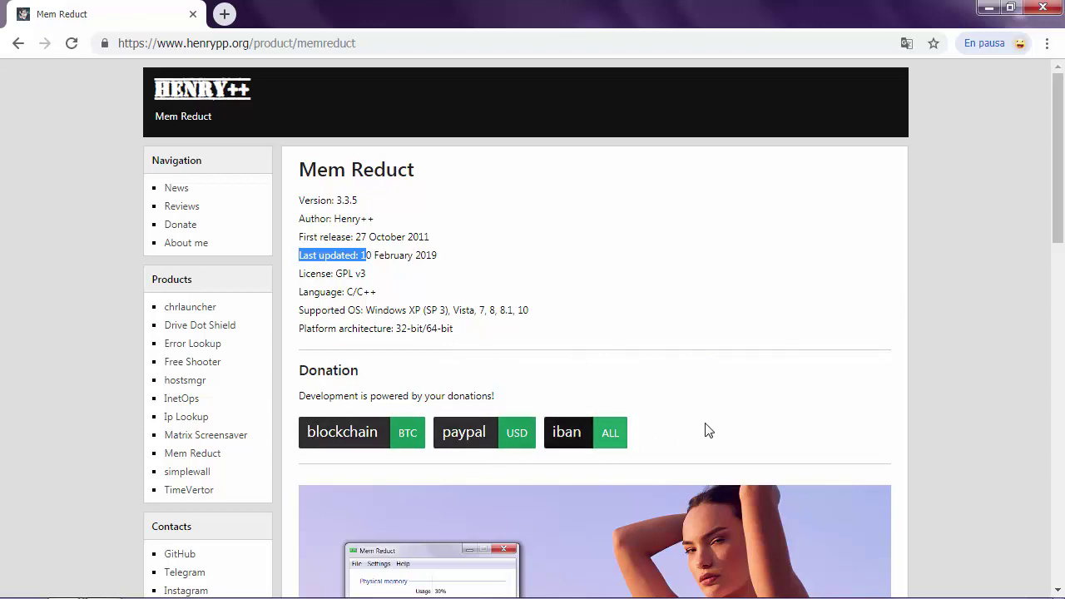
pyautogui.scroll(-2, 846, 362)
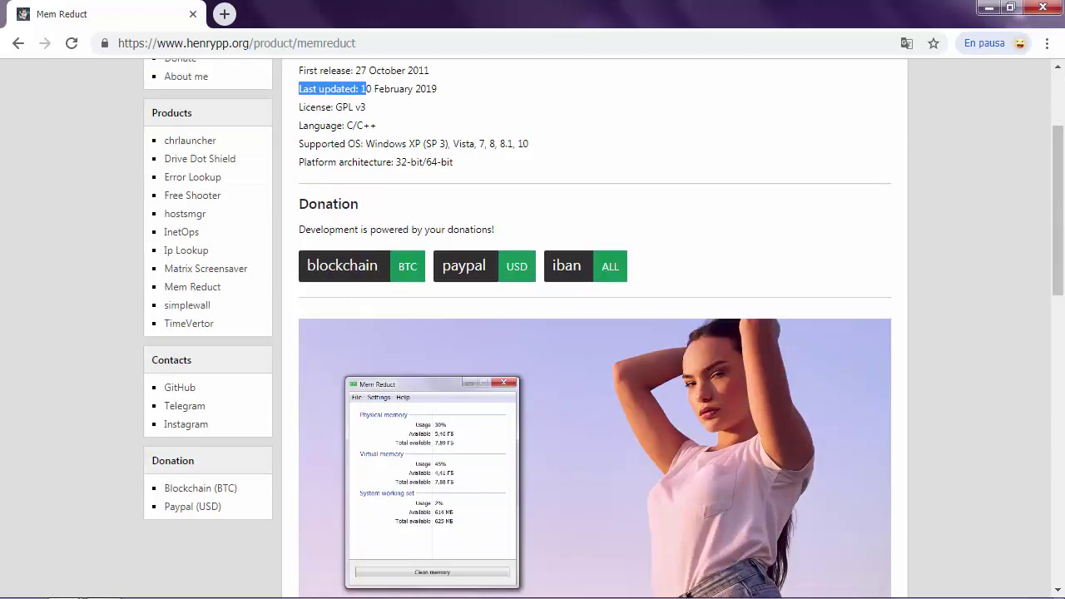
pyautogui.scroll(-5, 815, 450)
pyautogui.scroll(7, 832, 474)
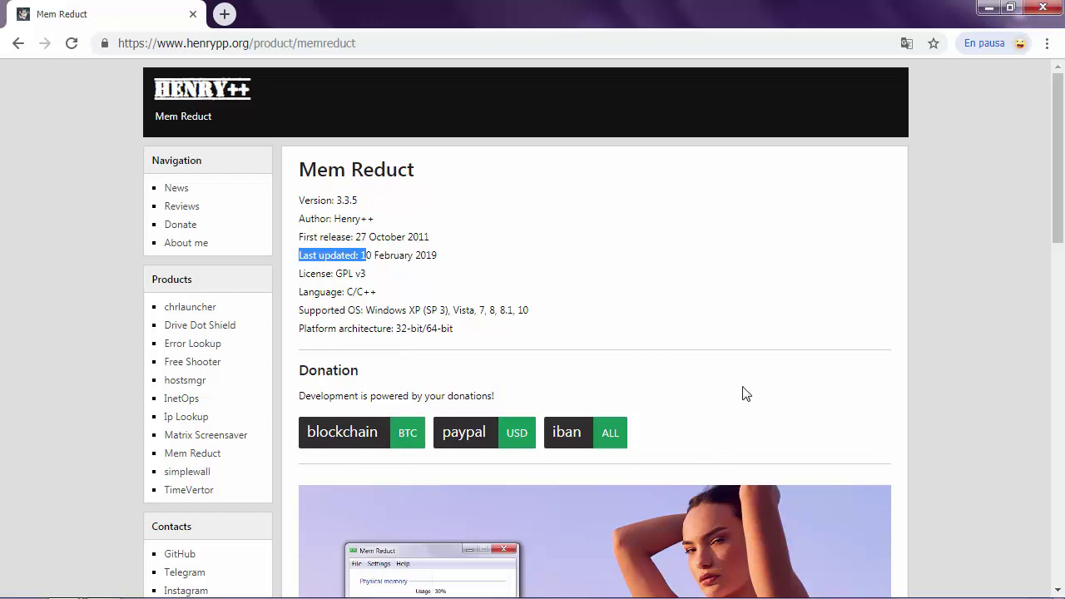
# Download memreduct-3.3.5-setup.exe from the page's Download section and save it in the Imágenes library under its suggested name.
pyautogui.scroll(-7, 666, 374)
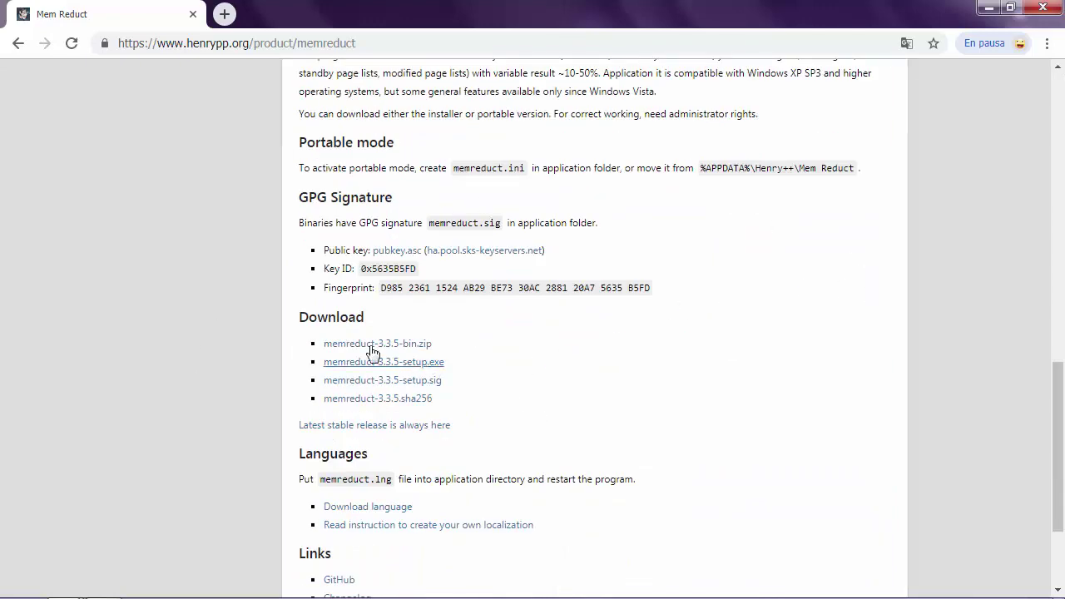
pyautogui.moveTo(300, 319); pyautogui.dragTo(367, 320)
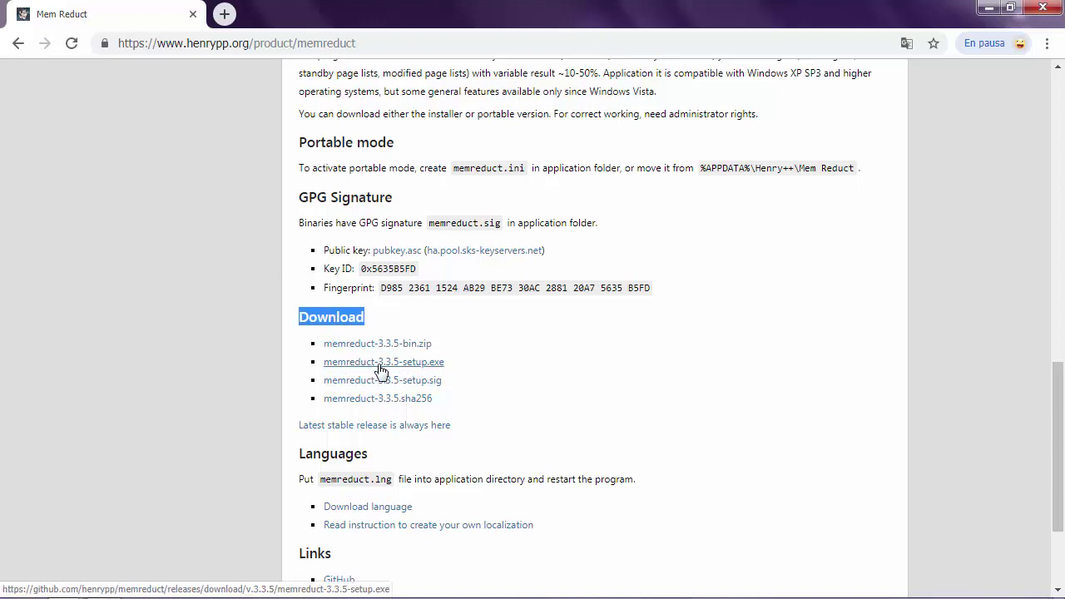
pyautogui.click(383, 364)
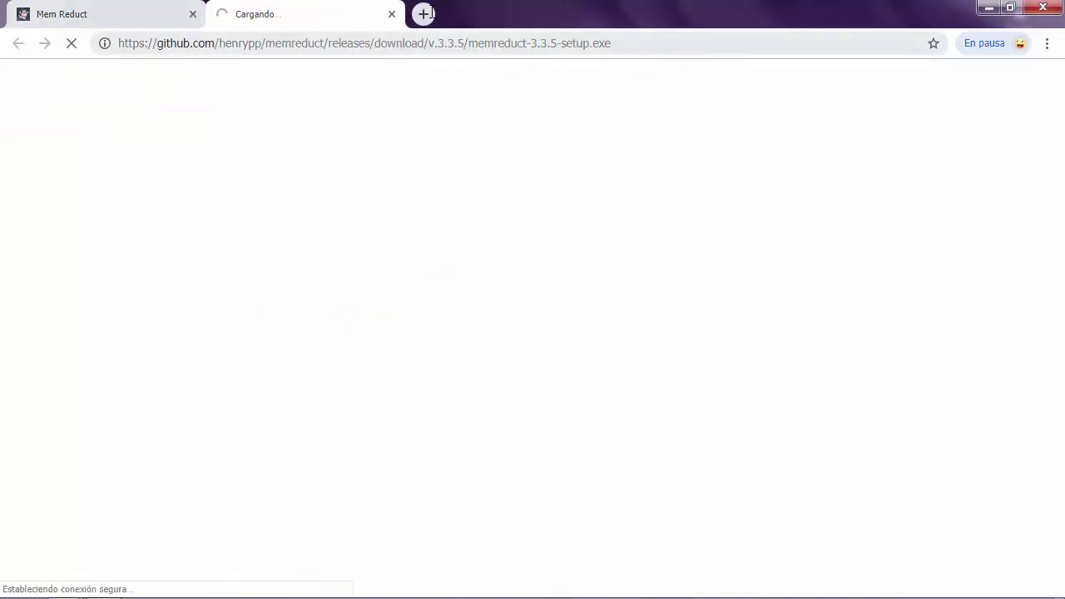
pyautogui.moveTo(171, 43); pyautogui.dragTo(527, 42)
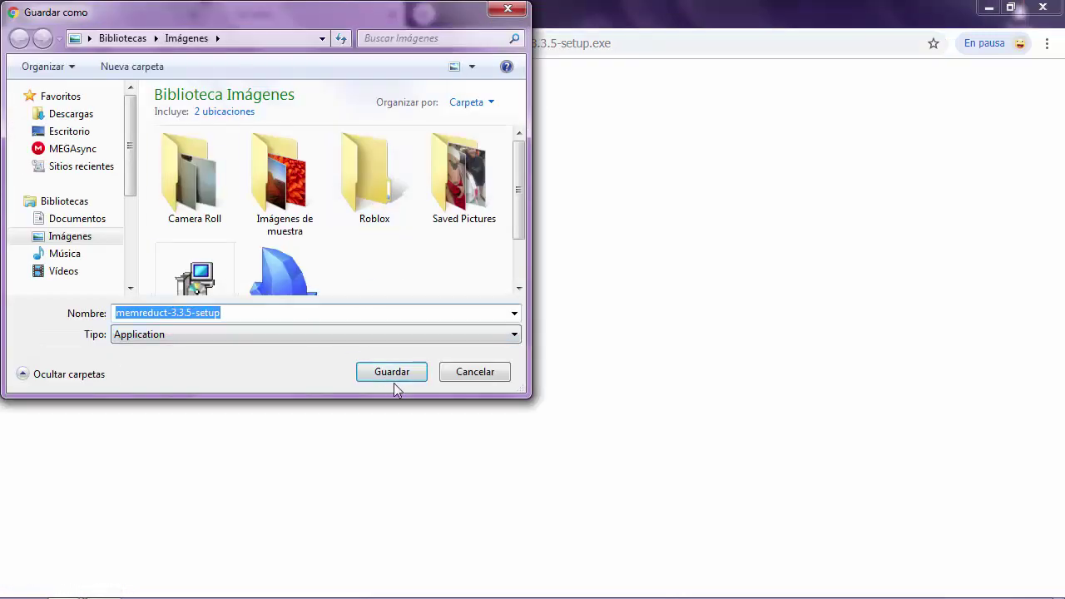
pyautogui.click(394, 379)
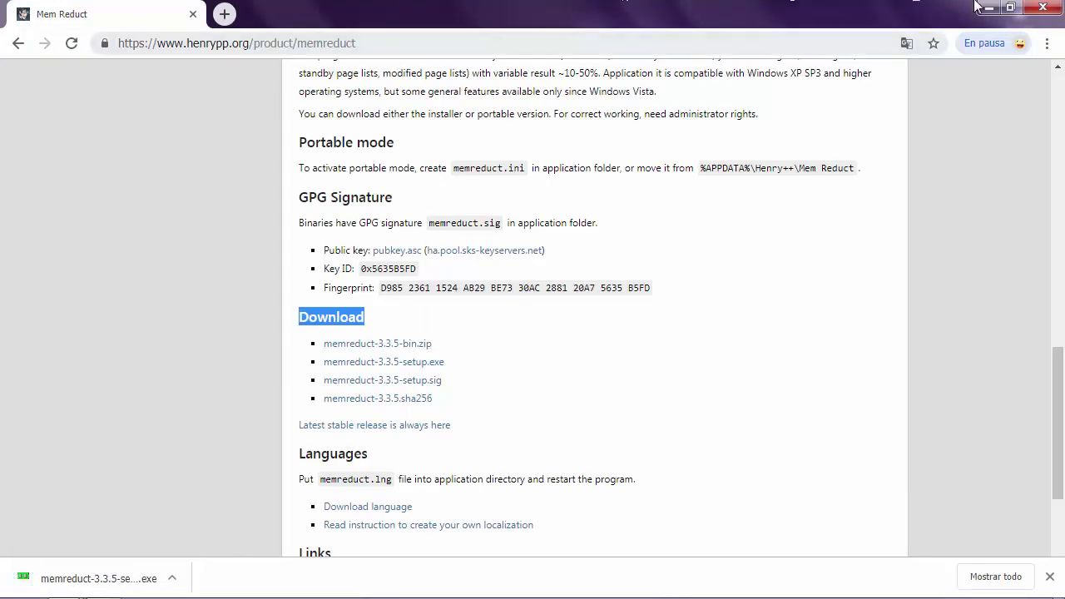
# Return to the desktop and run memreduct-3.3.5-setup as administrator, skipping the request to close the running program.
pyautogui.click(1010, 7)
pyautogui.click(1033, 206)
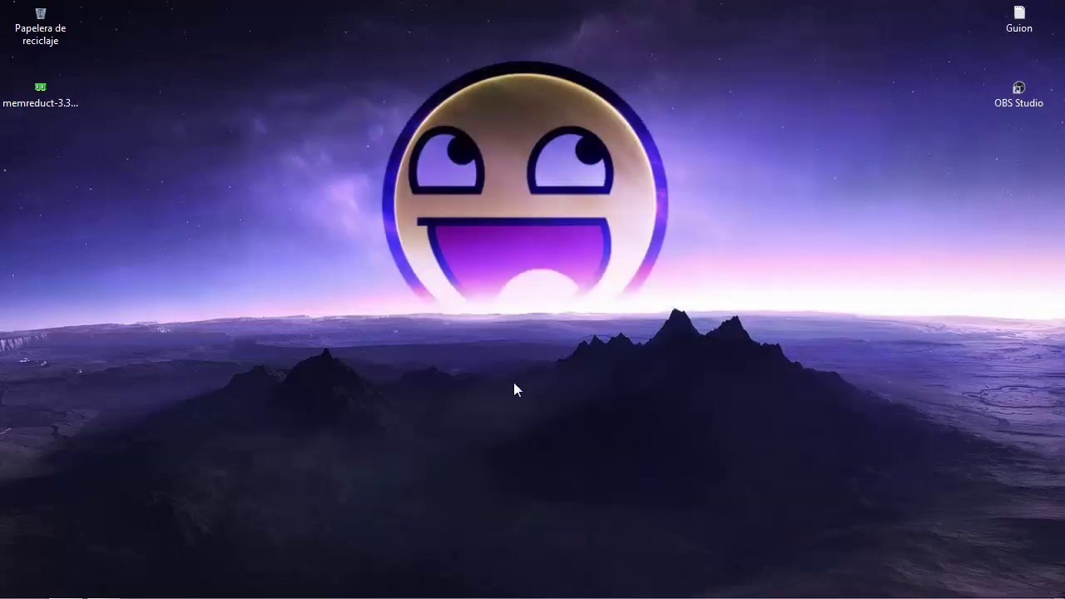
pyautogui.moveTo(40, 91); pyautogui.dragTo(509, 127)
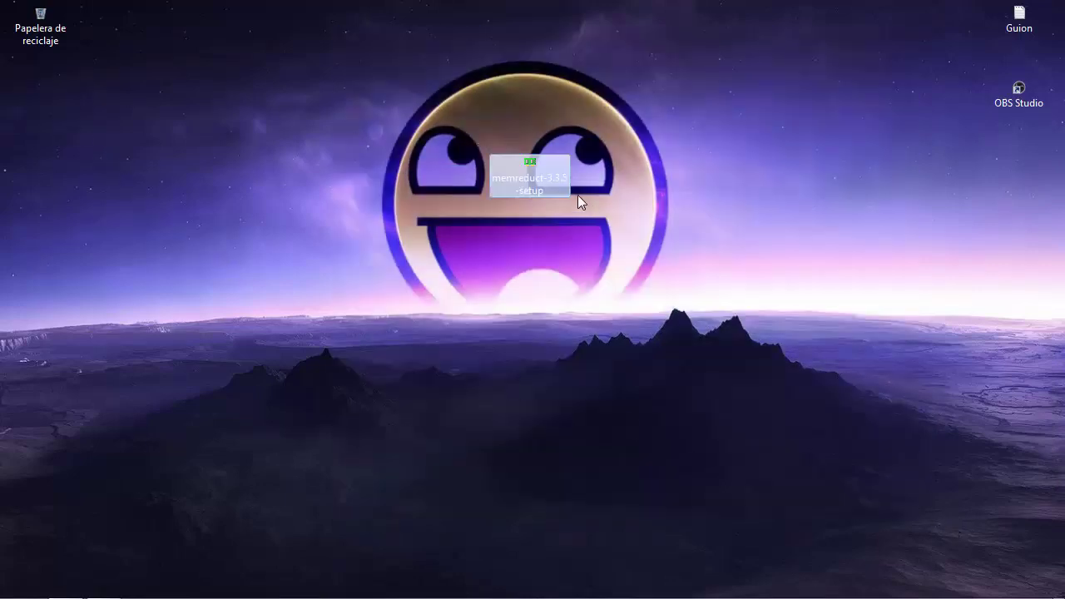
pyautogui.moveTo(566, 190); pyautogui.dragTo(90, 126)
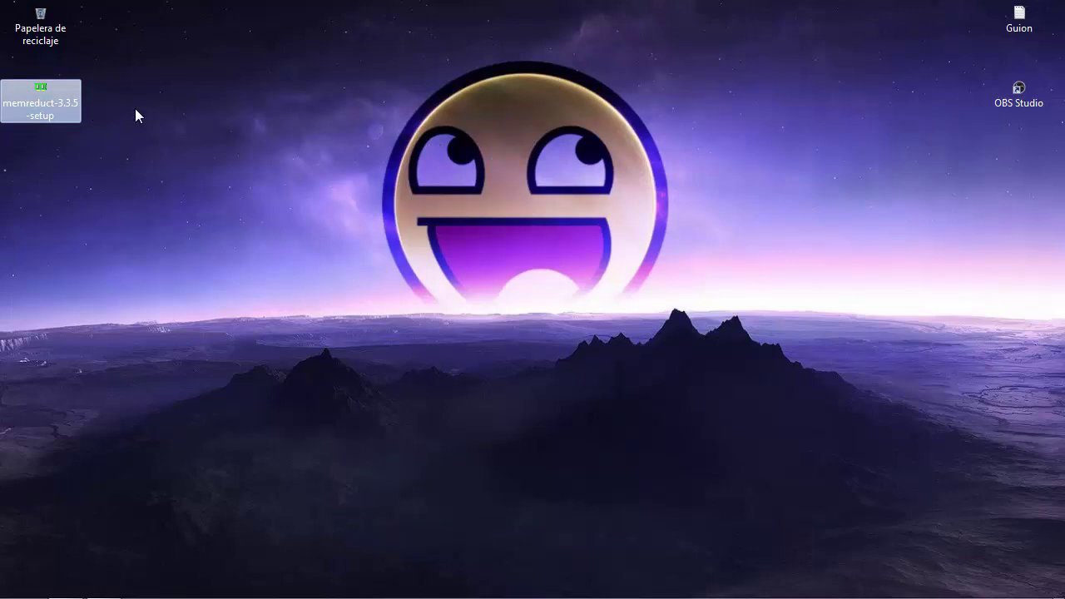
pyautogui.rightClick(14, 108)
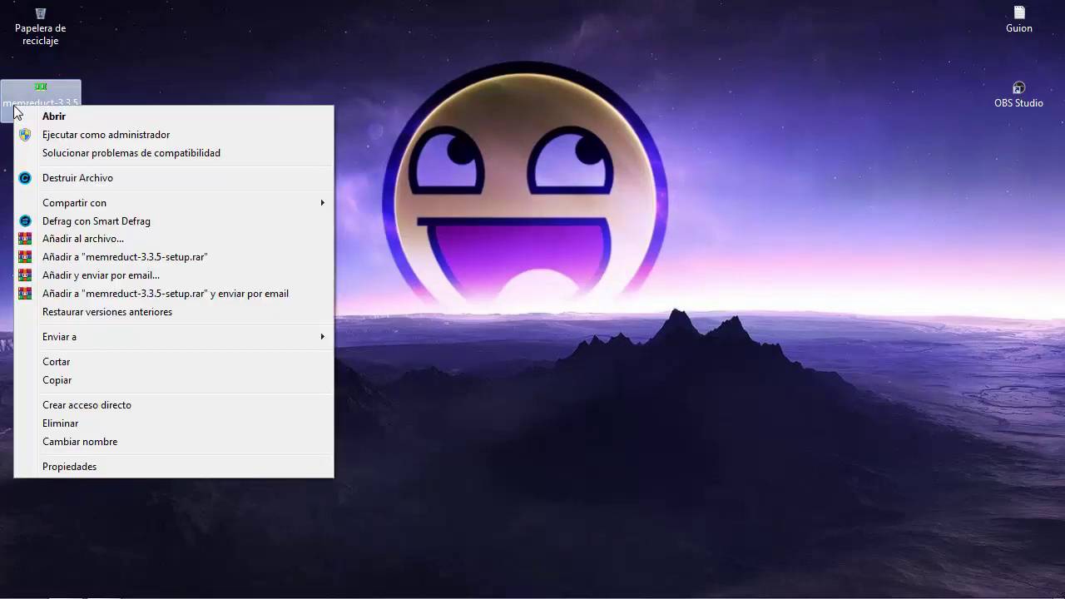
pyautogui.click(46, 135)
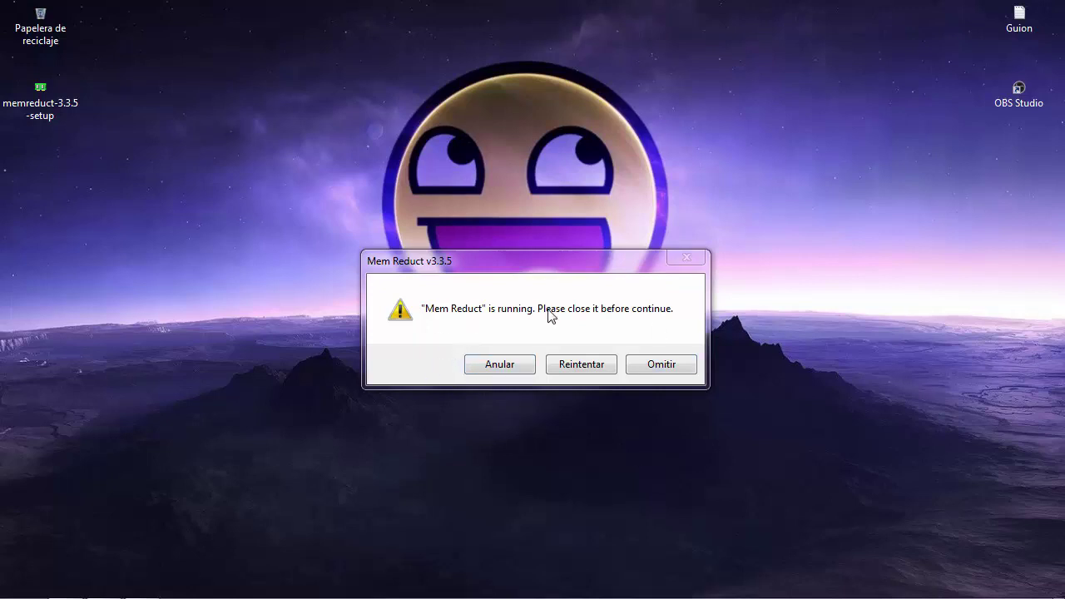
pyautogui.click(663, 366)
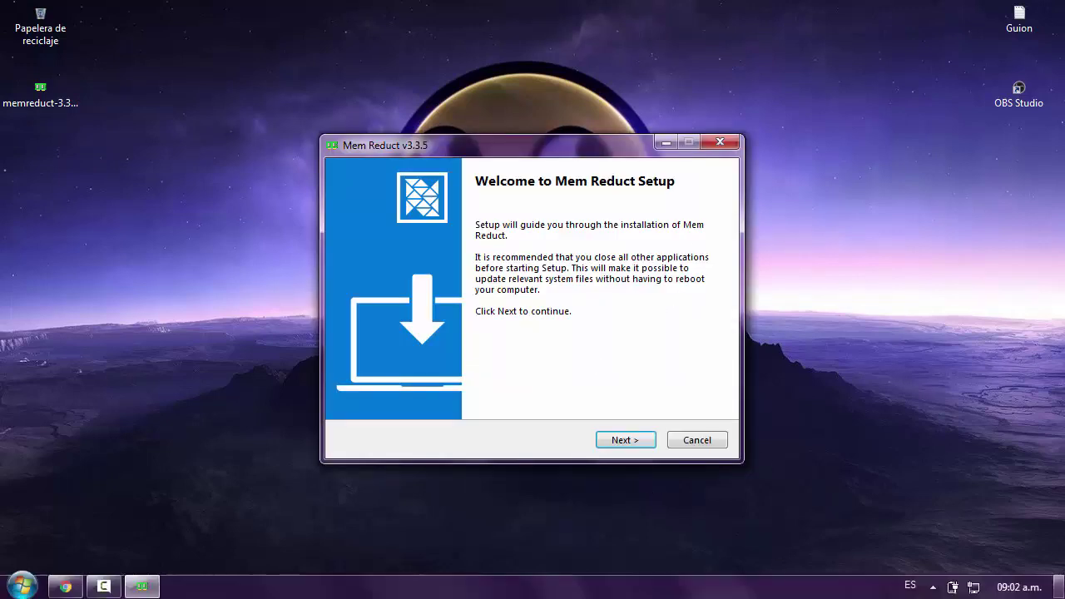
# Exit the Mem Reduct instance running in the notification area.
pyautogui.click(933, 587)
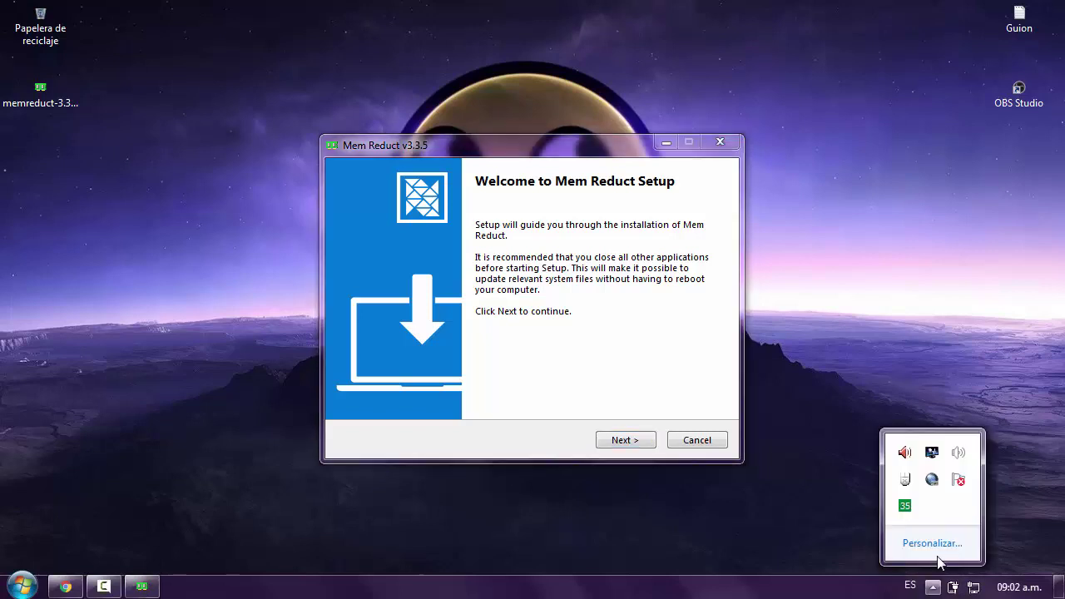
pyautogui.rightClick(906, 507)
pyautogui.click(927, 486)
pyautogui.click(687, 364)
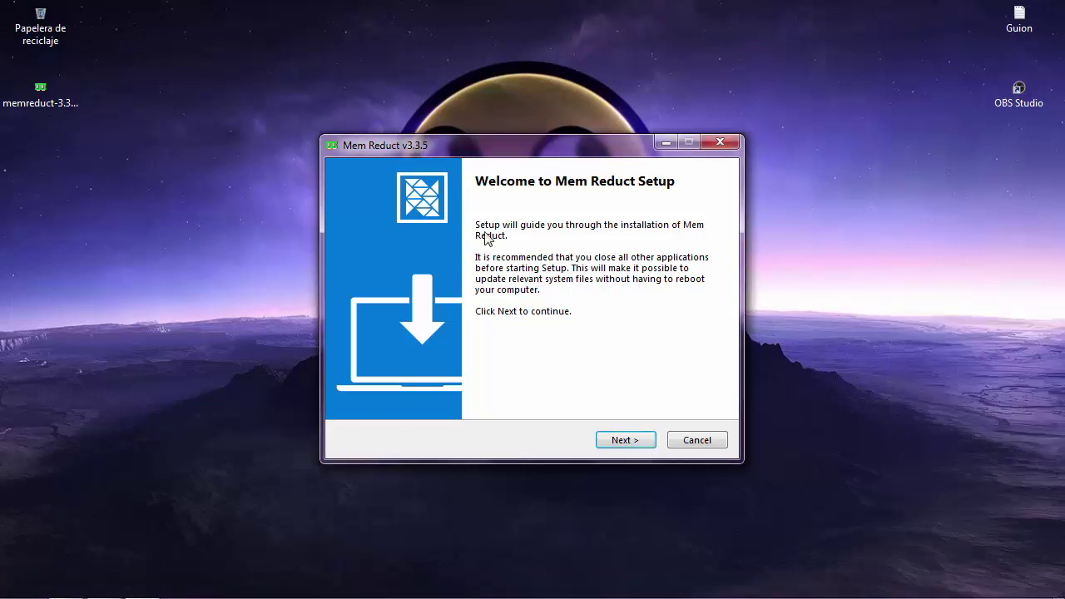
pyautogui.moveTo(300, 35); pyautogui.dragTo(816, 476)
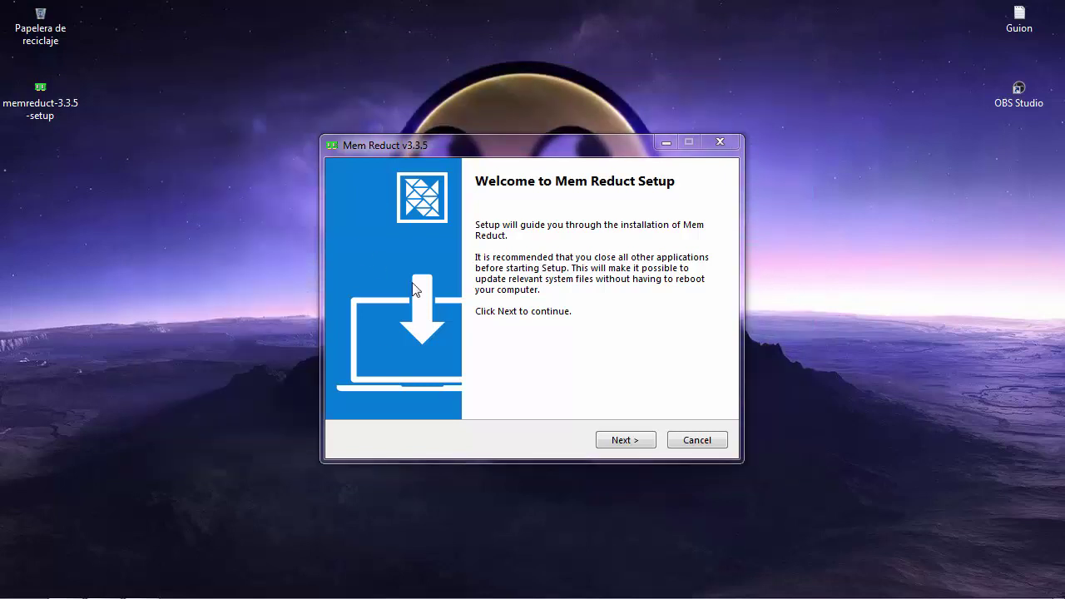
# Advance the setup wizard to the component selection, keeping C:\Program Files\Mem Reduct\ as the destination folder.
pyautogui.click(620, 440)
pyautogui.click(637, 440)
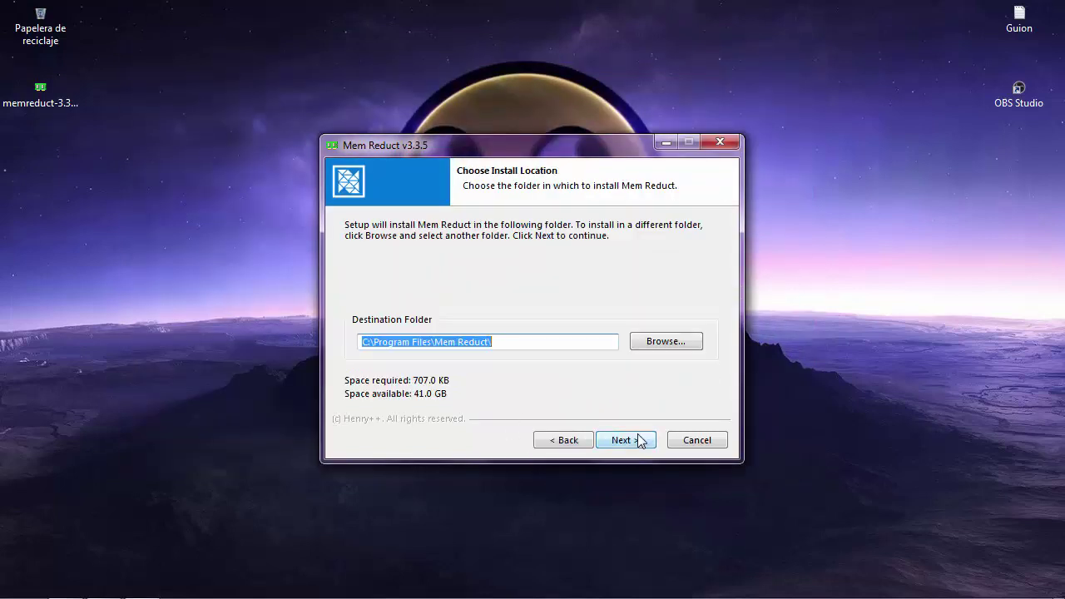
pyautogui.click(637, 440)
pyautogui.click(561, 439)
pyautogui.click(623, 439)
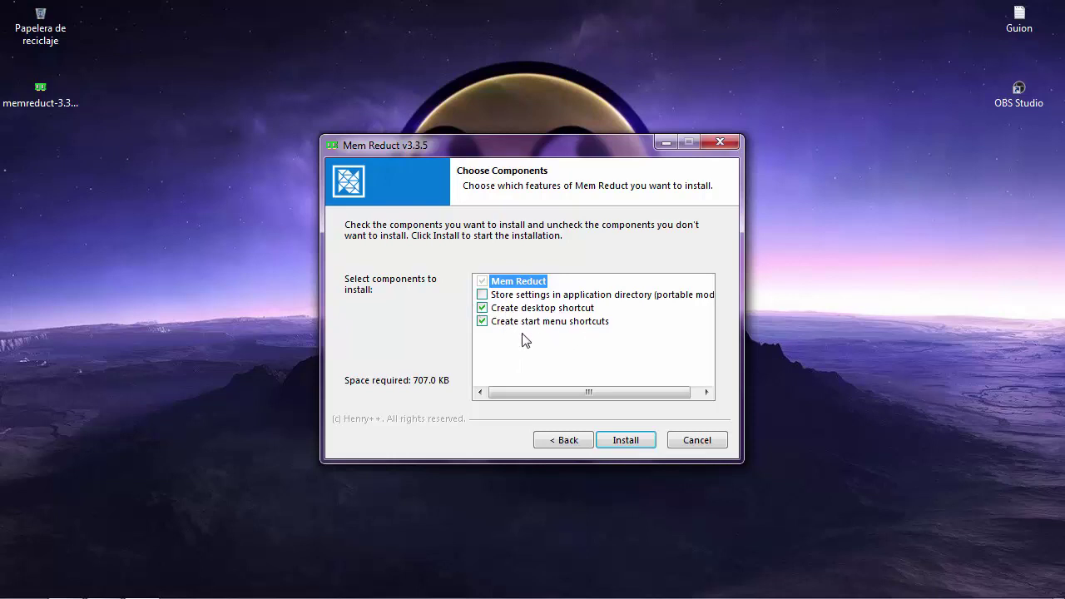
# Install Mem Reduct with desktop and start menu shortcuts enabled and portable settings storage left off.
pyautogui.press('super')
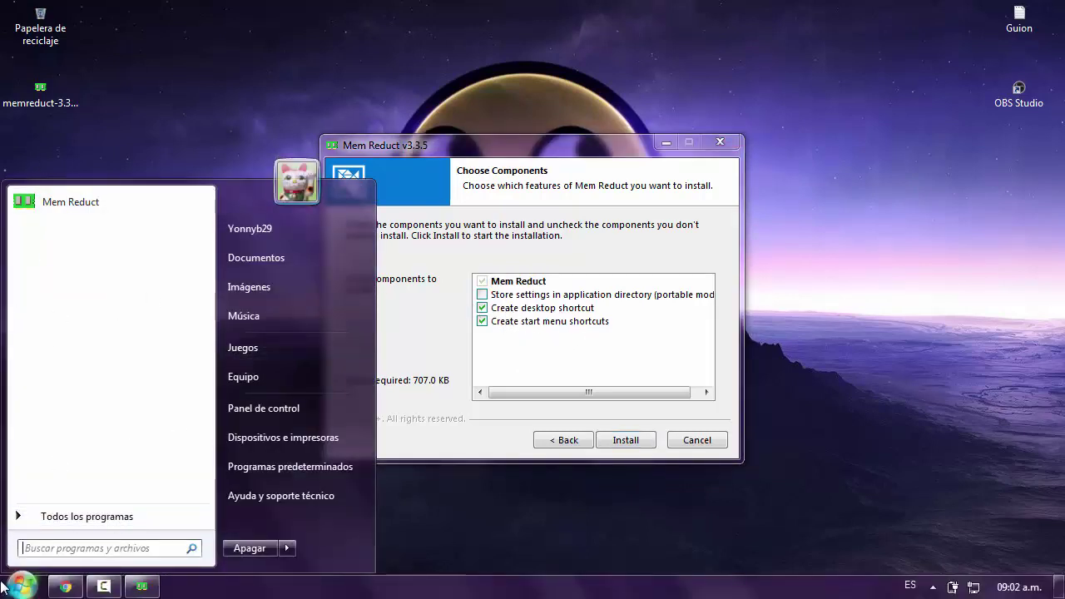
pyautogui.press('super')
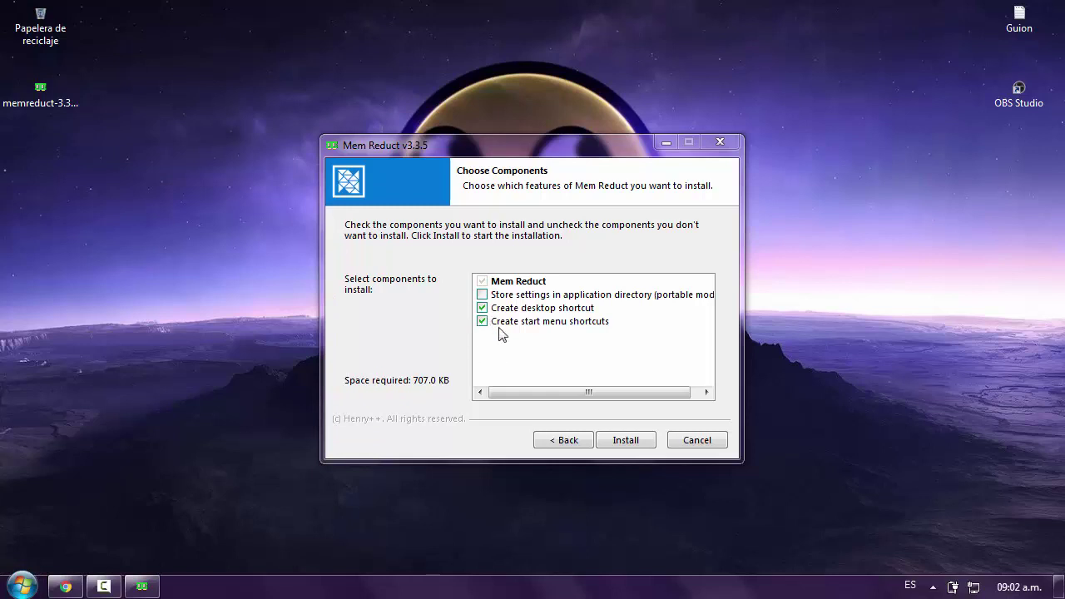
pyautogui.click(610, 440)
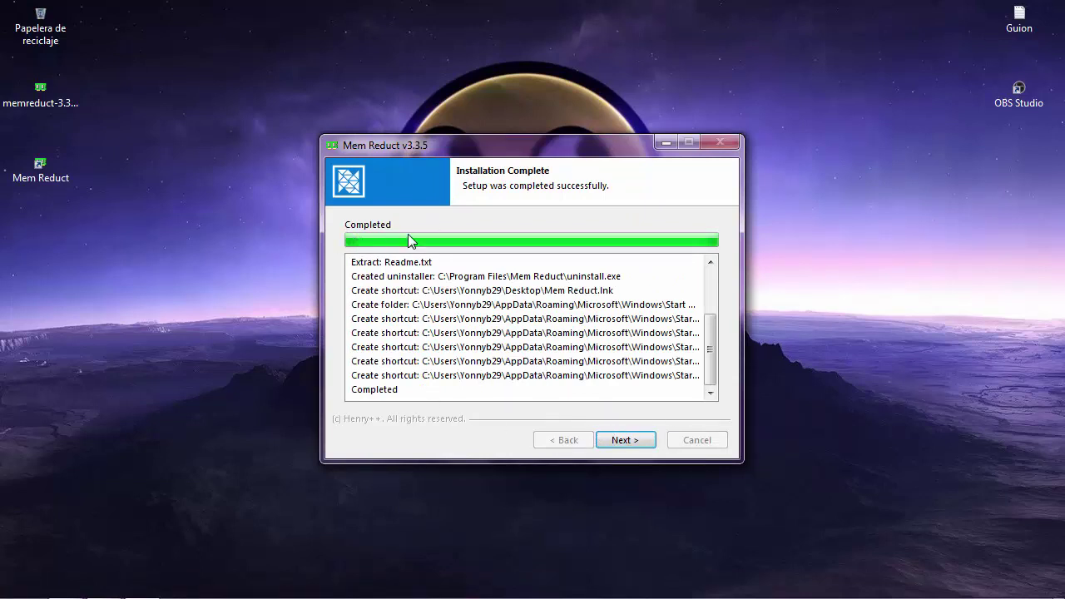
# Finish the setup with Run Mem Reduct enabled so that the program launches.
pyautogui.click(620, 440)
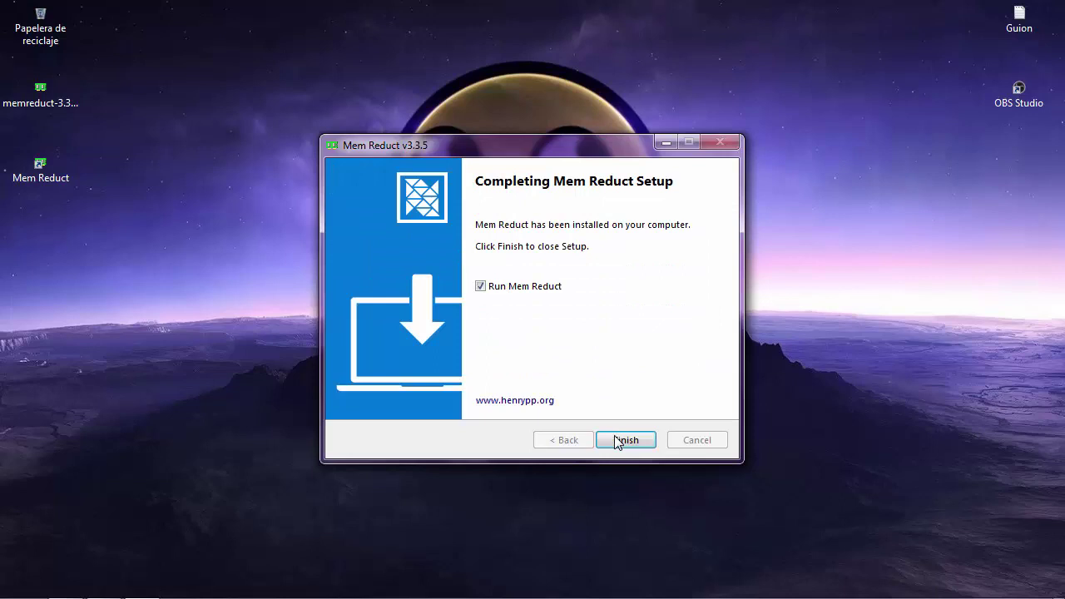
pyautogui.click(481, 286)
pyautogui.click(480, 286)
pyautogui.click(638, 439)
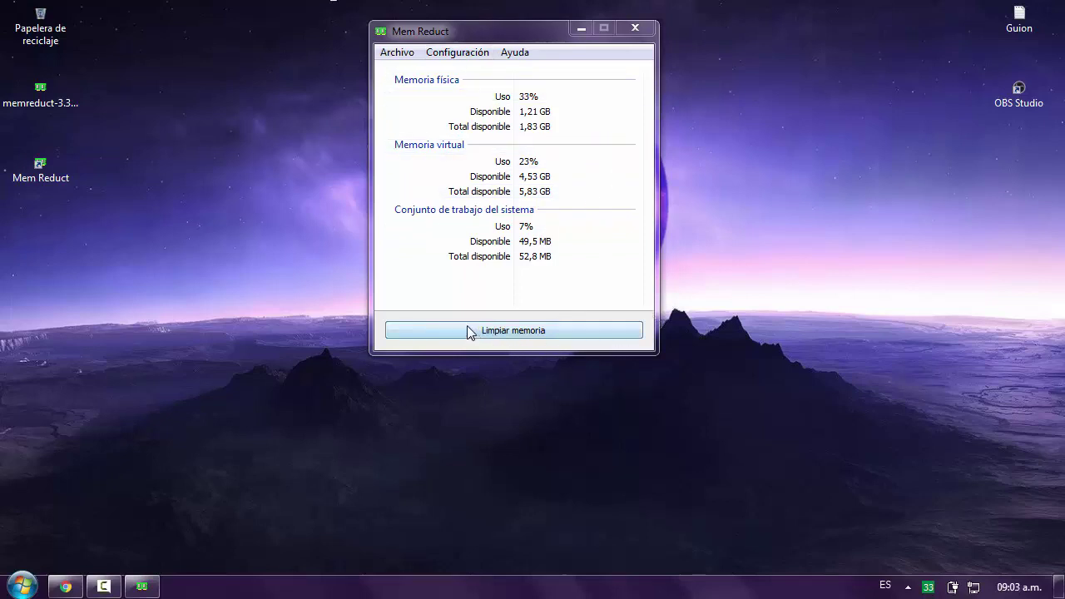
# Clean the computer's memory, dismiss the cleanup notification and close the Mem Reduct window.
pyautogui.click(522, 331)
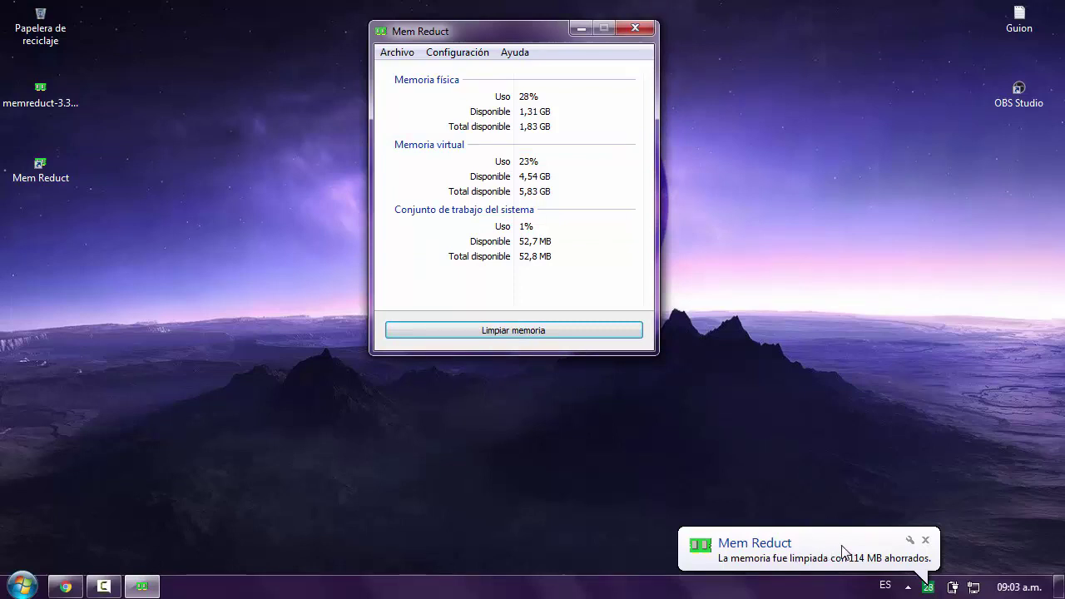
pyautogui.click(843, 550)
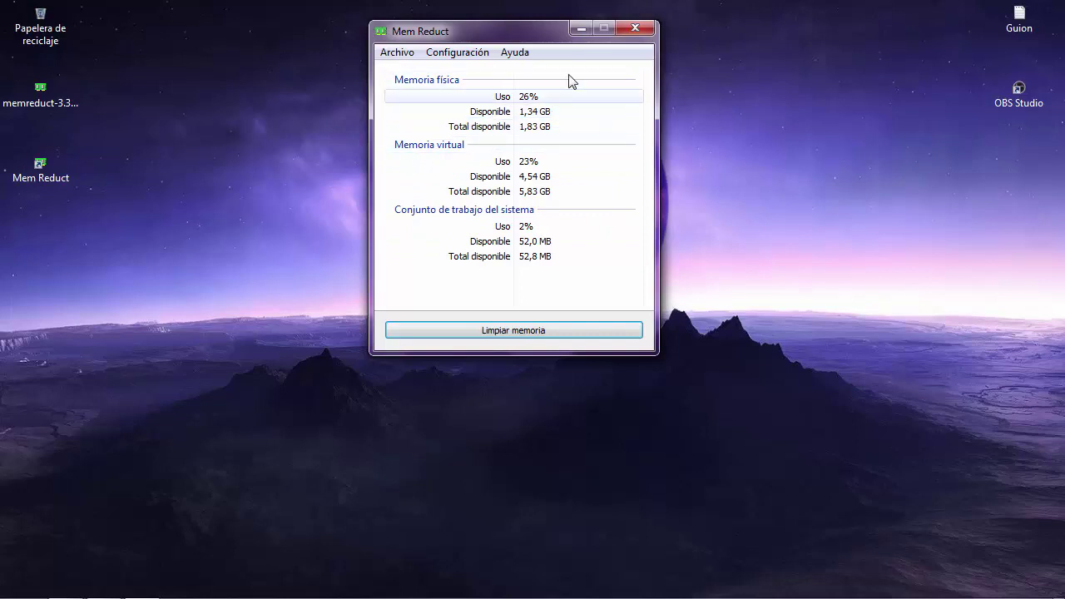
pyautogui.click(635, 28)
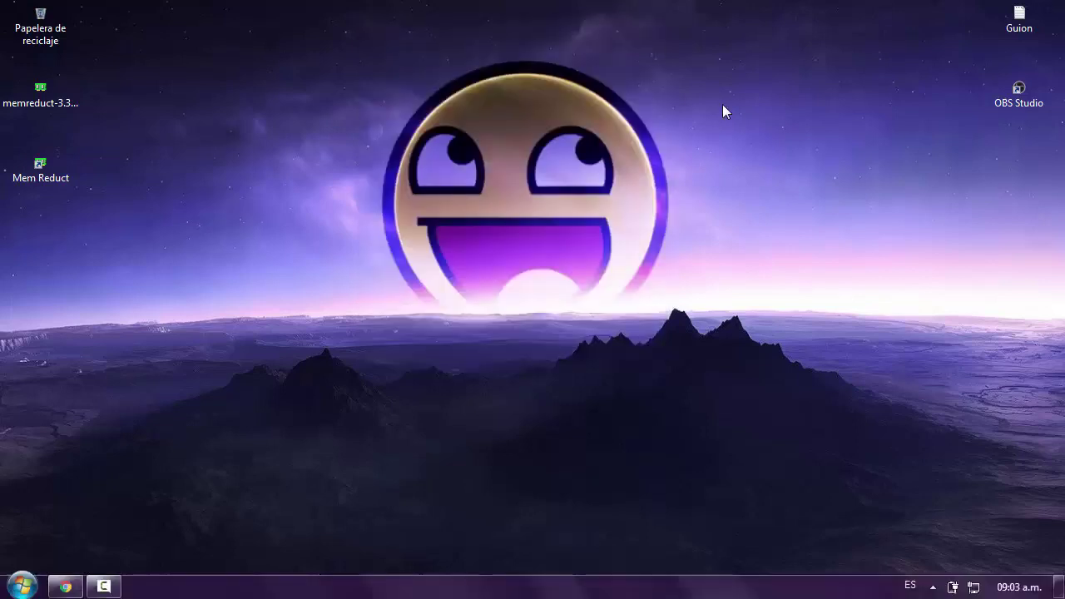
# Review the automatic cleaning threshold options of the Mem Reduct instance in the notification area and open its settings (Configuración).
pyautogui.click(933, 587)
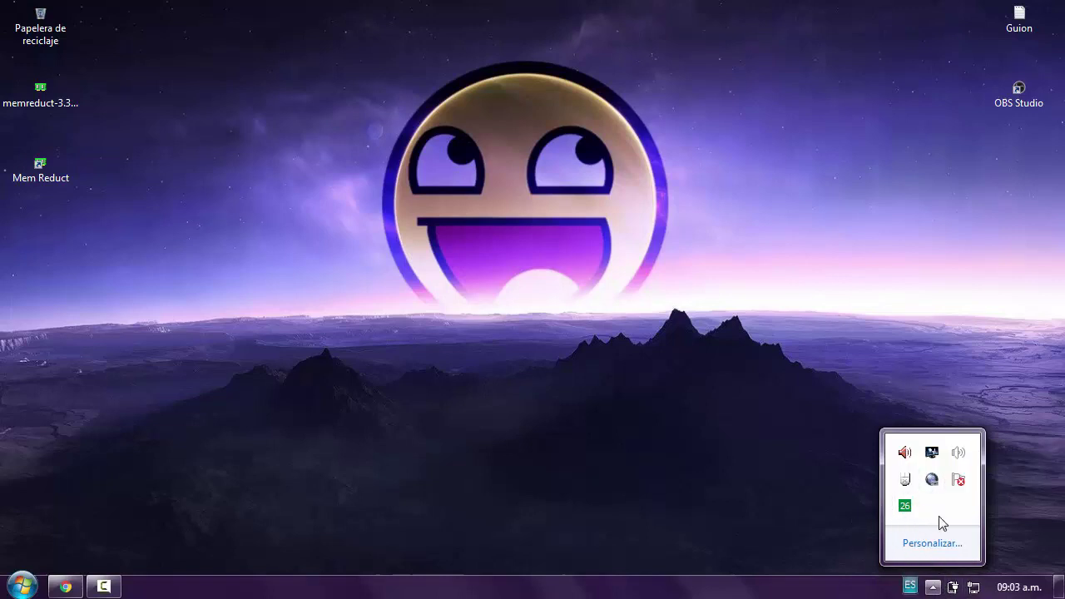
pyautogui.moveTo(907, 511)
pyautogui.rightClick(905, 507)
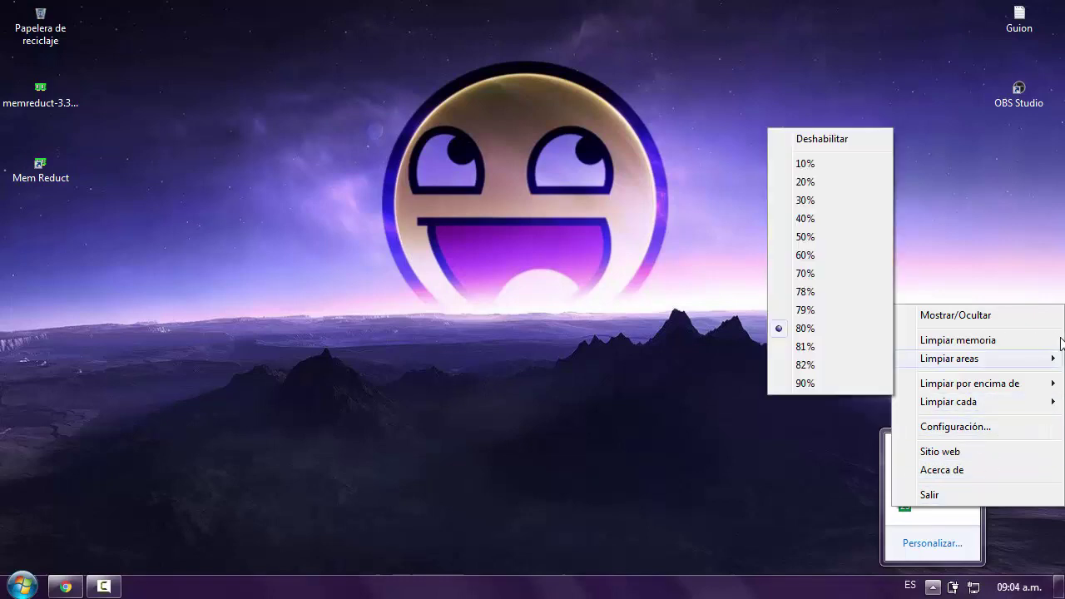
pyautogui.moveTo(975, 386)
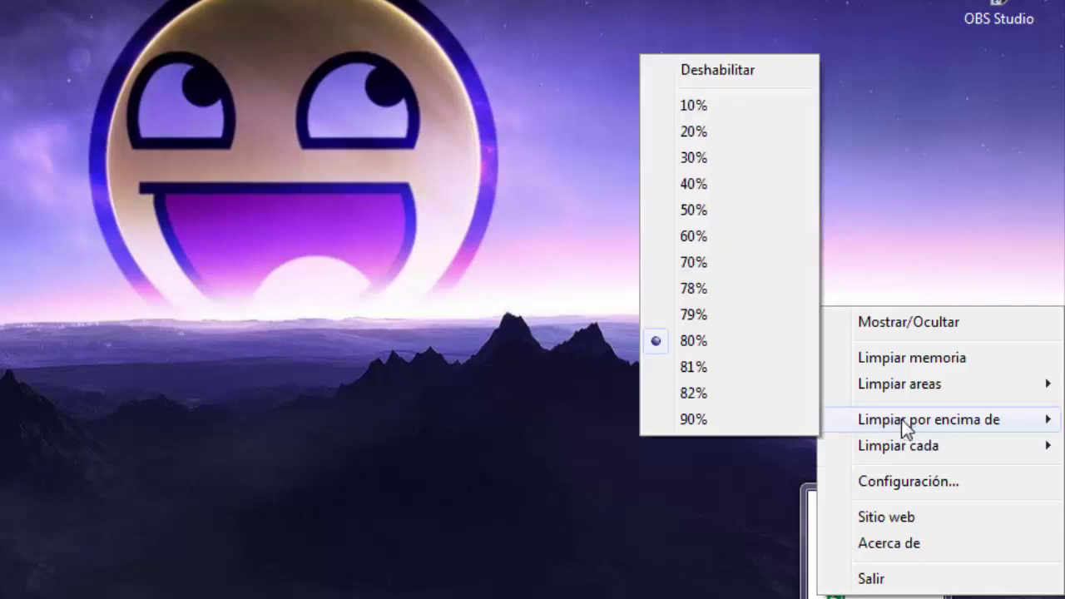
pyautogui.moveTo(863, 450)
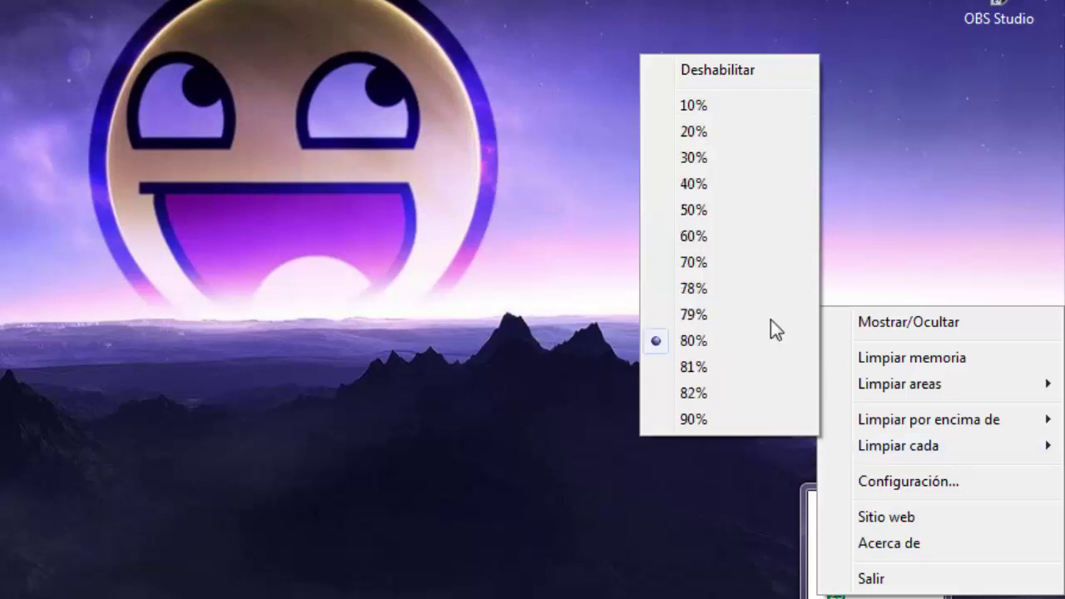
pyautogui.moveTo(880, 414)
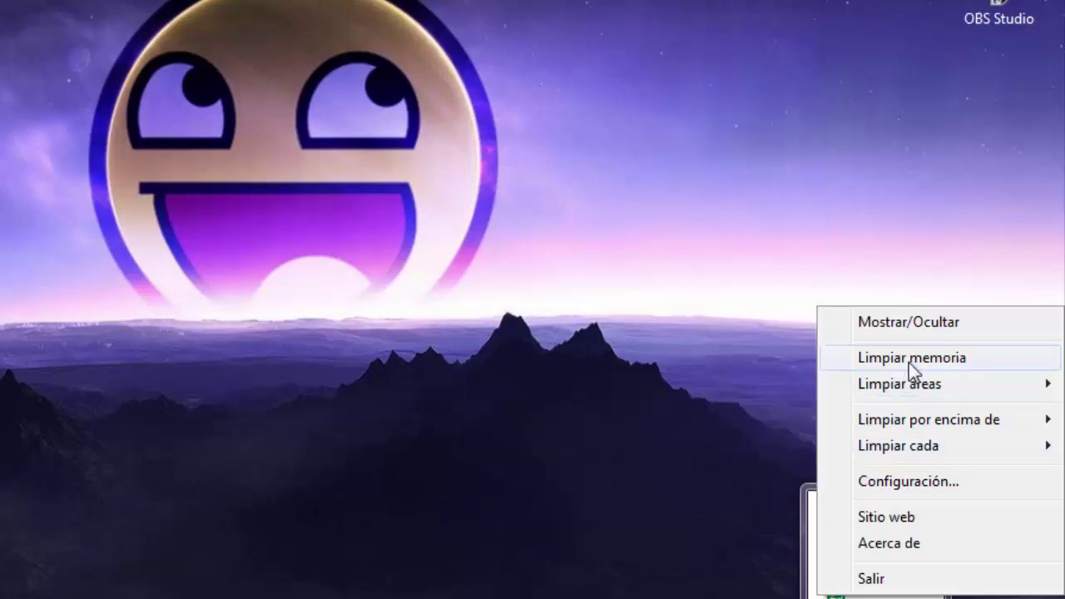
pyautogui.moveTo(903, 393)
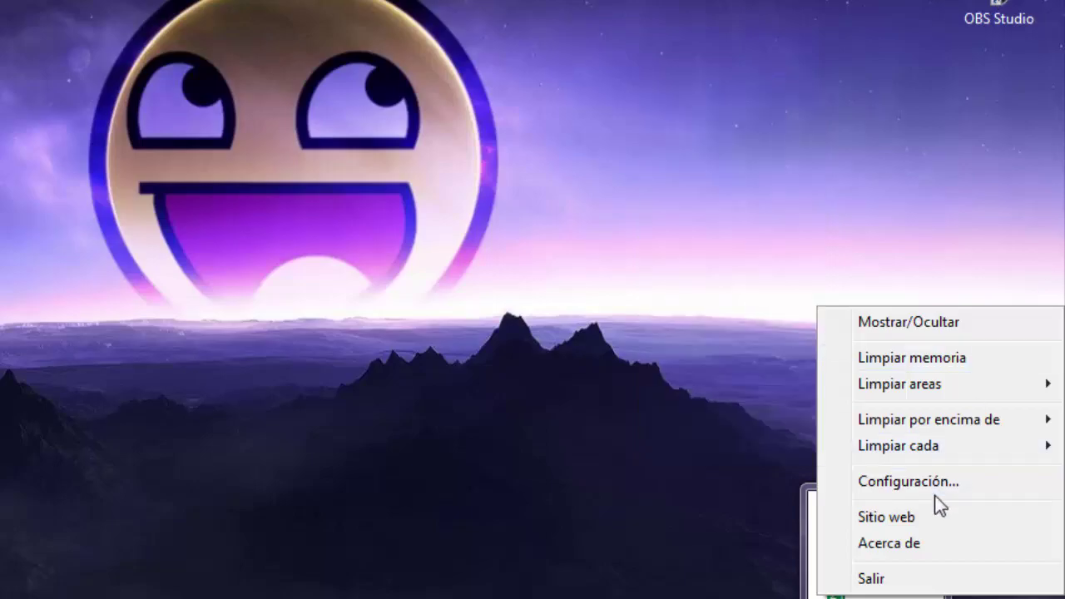
pyautogui.click(928, 487)
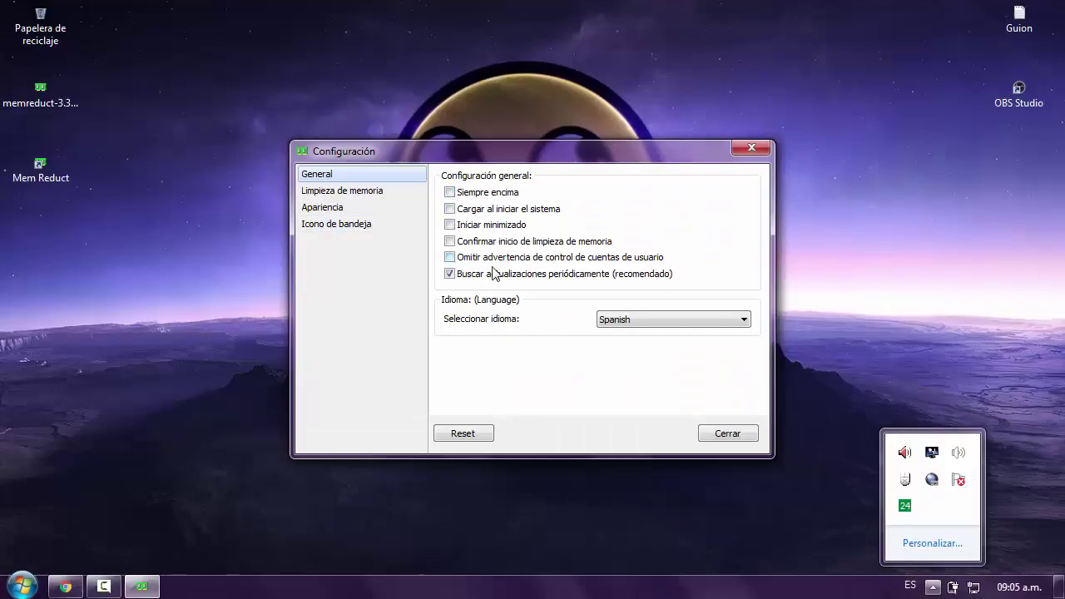
# Enable Cargar al iniciar el sistema and Iniciar minimizado, dismiss the Advanced SystemCare alert and close the settings.
pyautogui.click(449, 209)
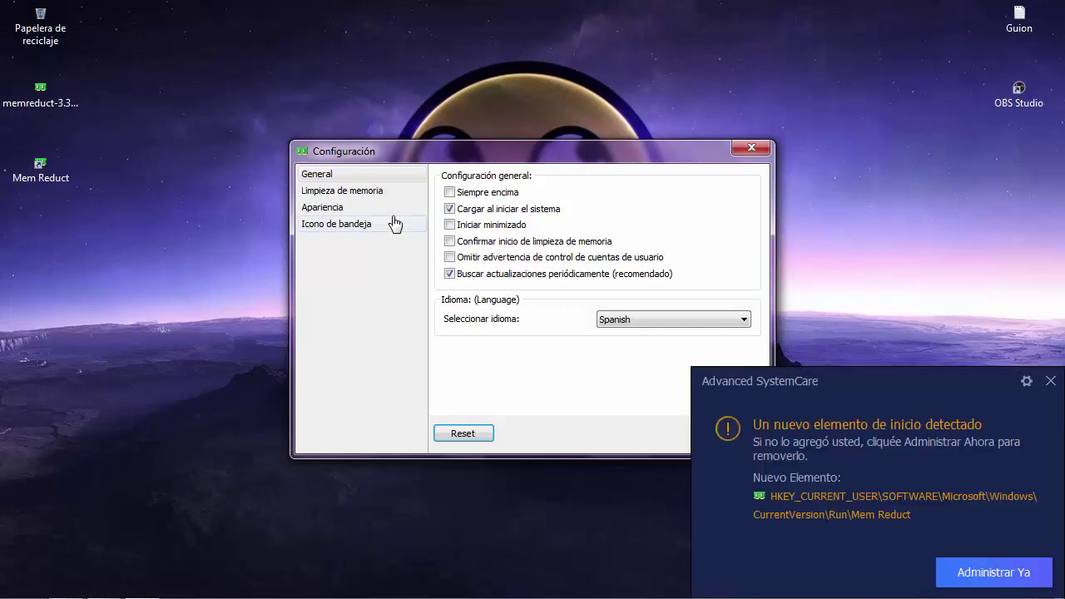
pyautogui.click(449, 225)
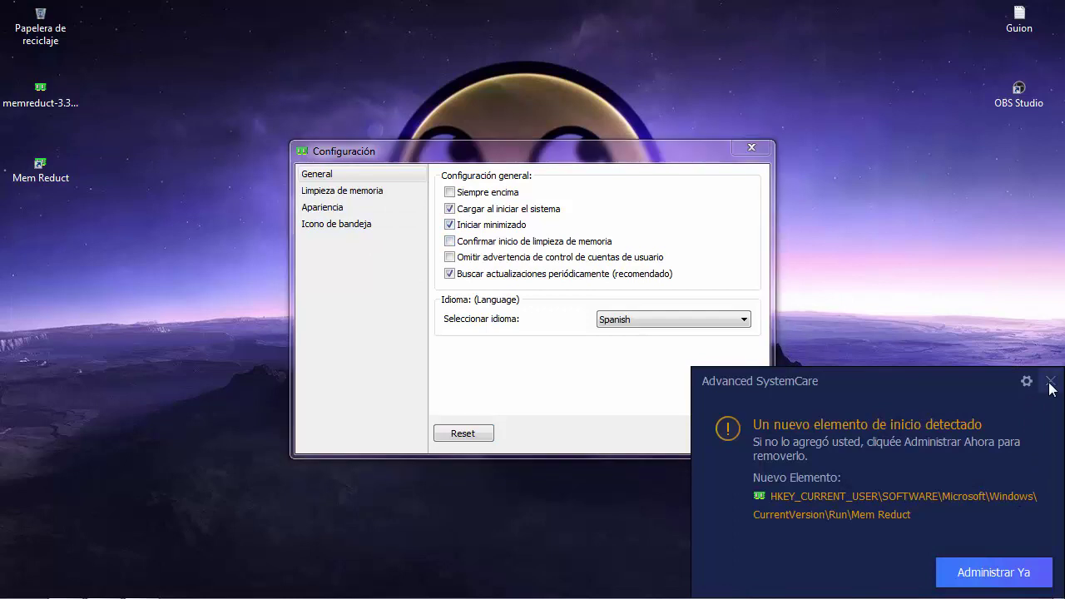
pyautogui.click(1050, 381)
pyautogui.click(751, 433)
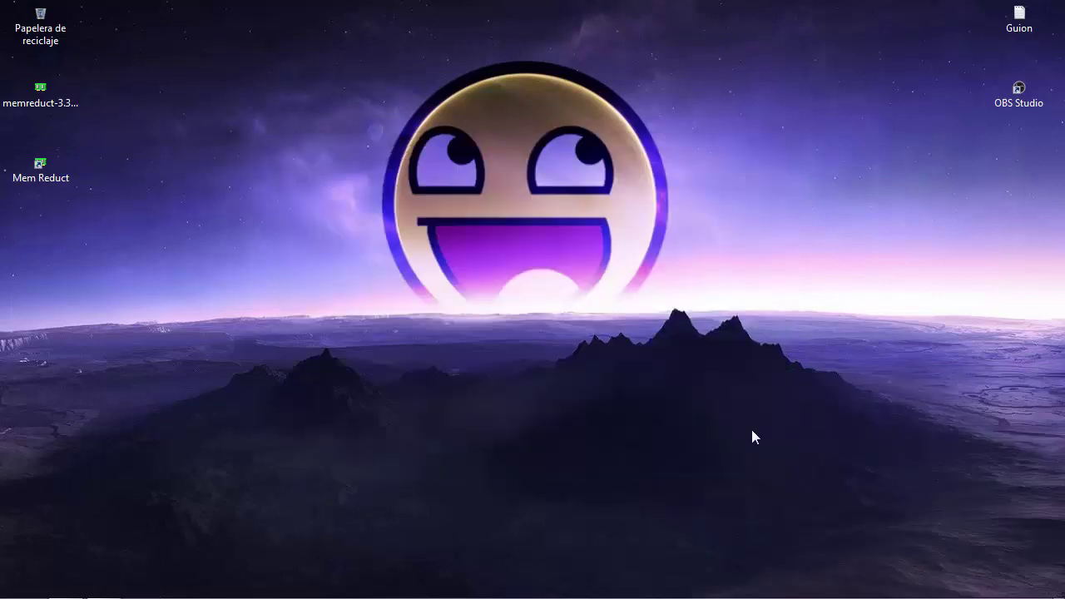
# Switch to the Chrome window with the Twitter profile page.
pyautogui.moveTo(758, 369); pyautogui.dragTo(790, 376)
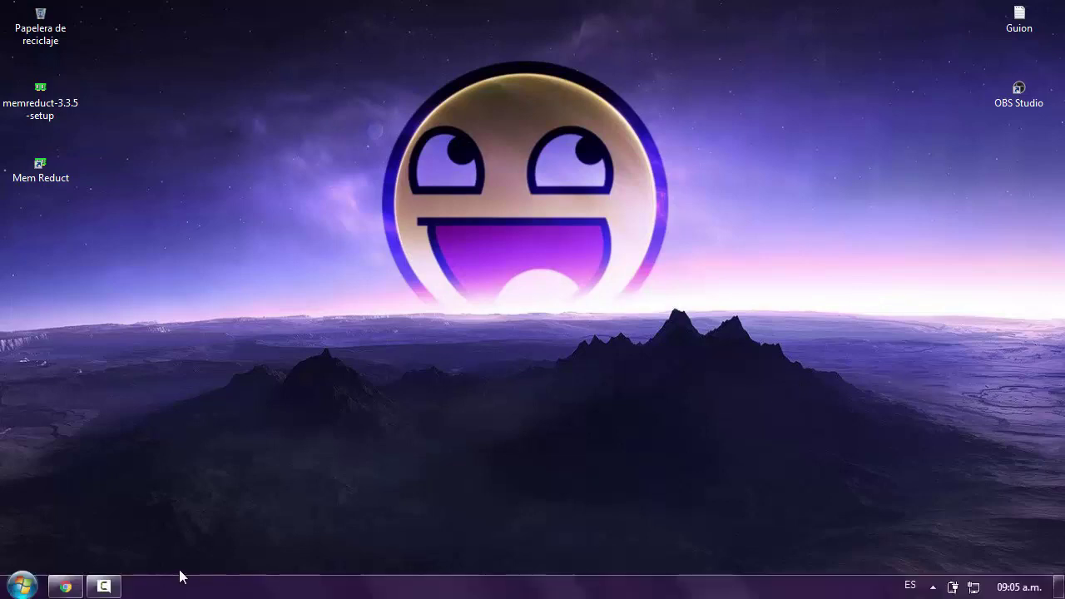
pyautogui.click(64, 587)
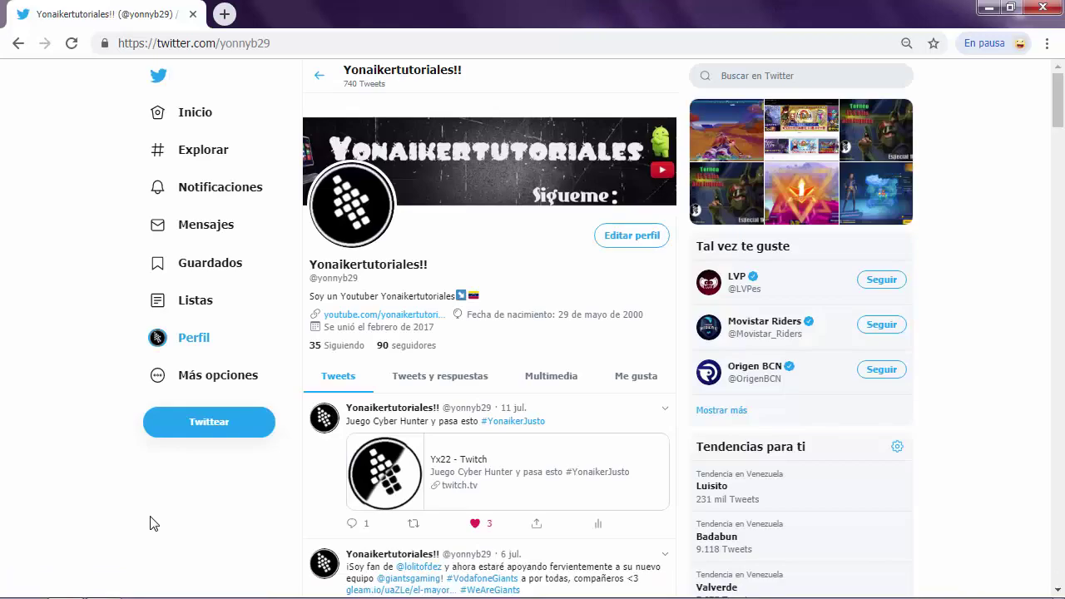